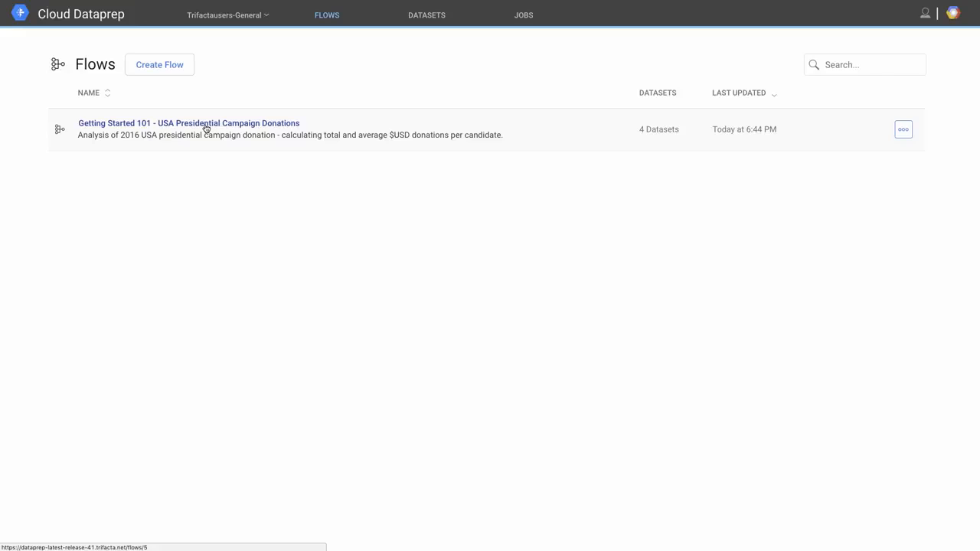
# Open the Getting Started 101 campaign donations flow and review the details of the Campaign Contributions and Candidate Master List datasets
pyautogui.click(206, 124)
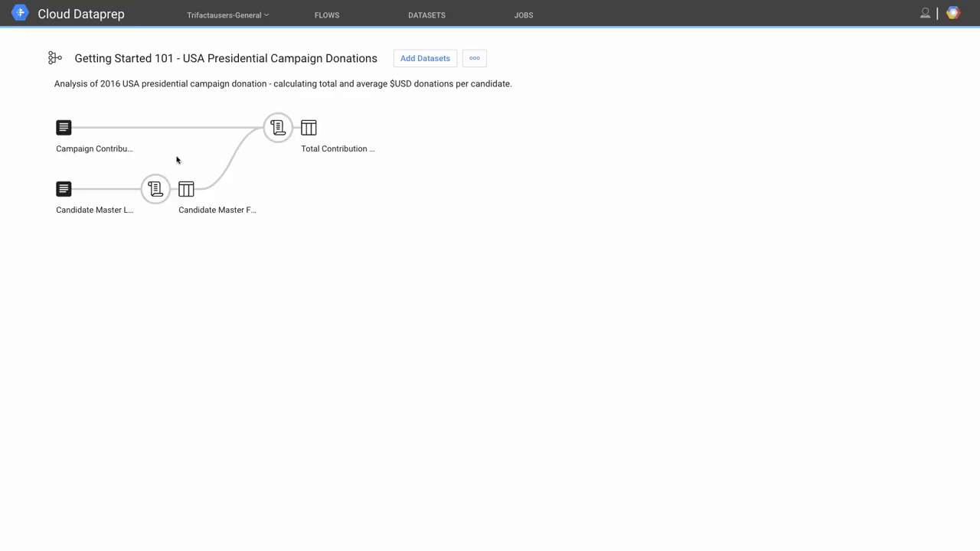
pyautogui.click(64, 136)
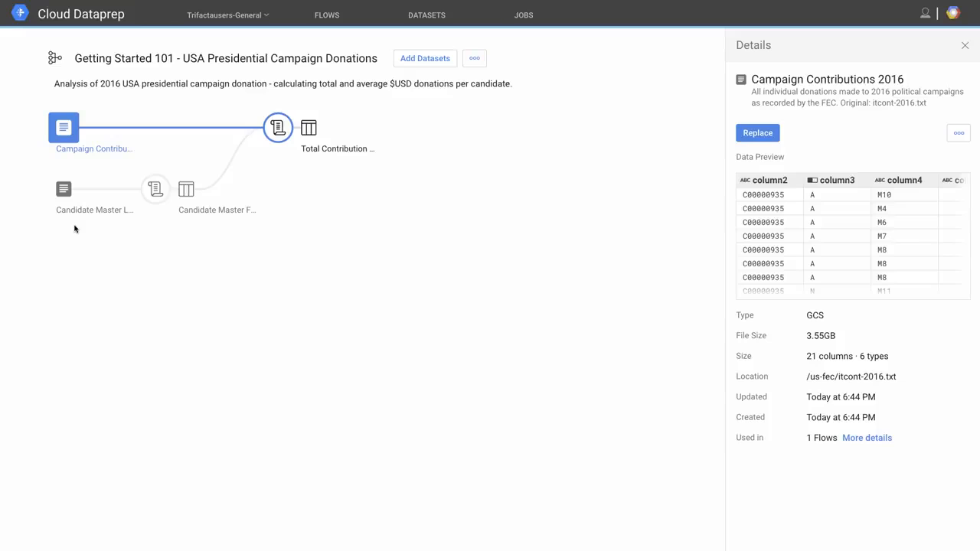
pyautogui.click(60, 187)
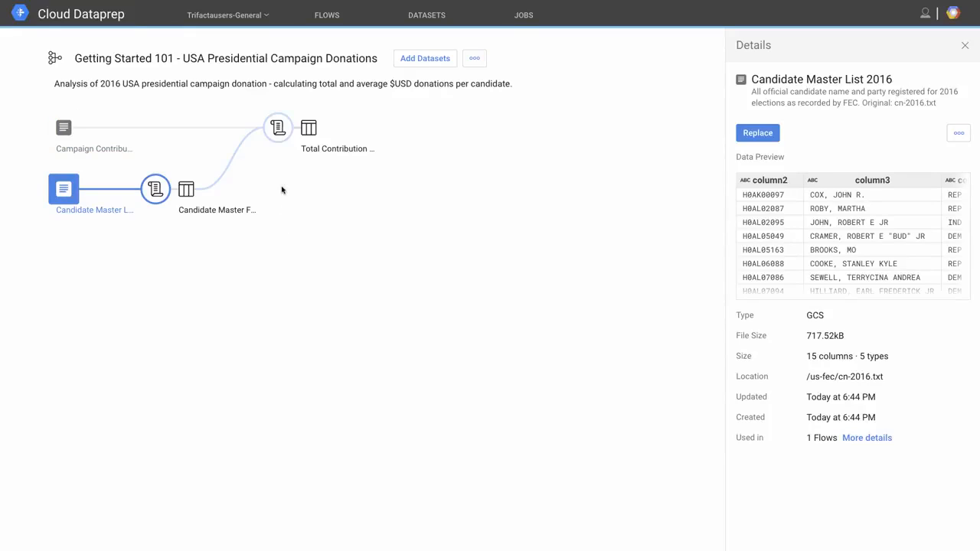
# Open the Total Contribution by Presidential Candidate recipe for editing
pyautogui.click(278, 132)
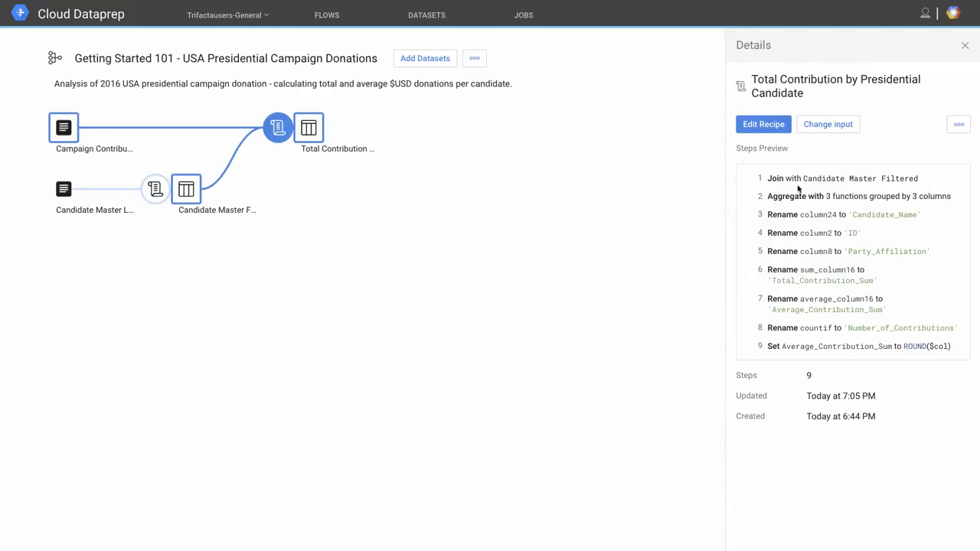
pyautogui.click(754, 128)
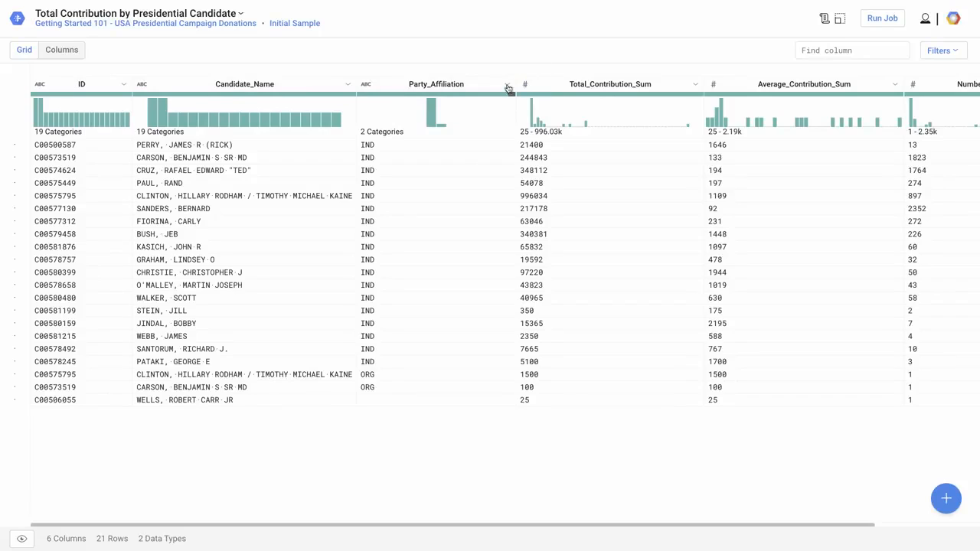
# Format the Candidate_Name column to proper case and add the transformation to the recipe
pyautogui.click(348, 86)
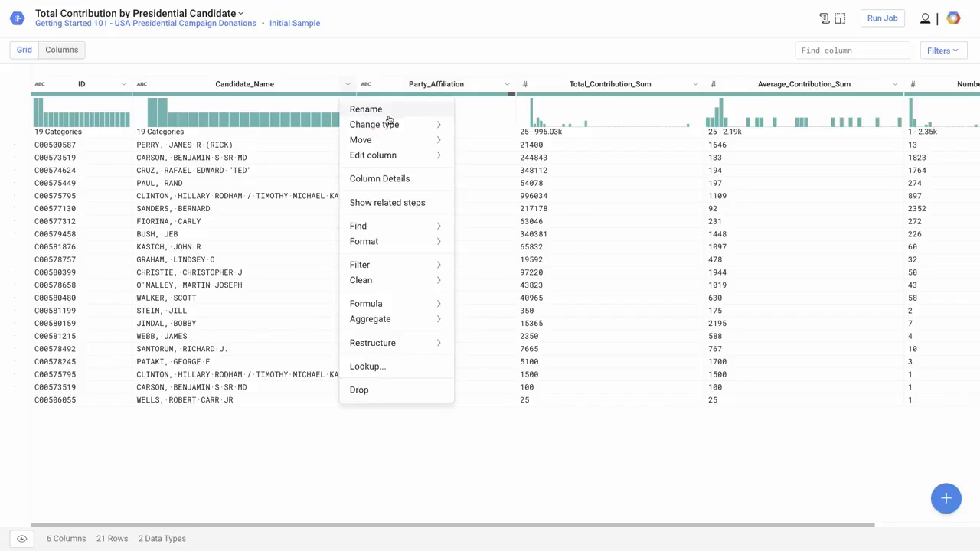
pyautogui.moveTo(383, 158)
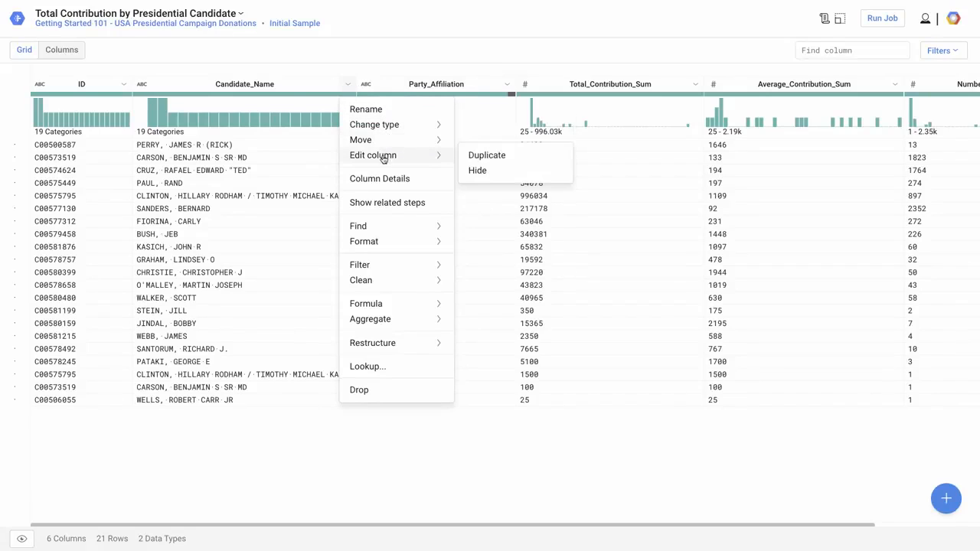
pyautogui.moveTo(370, 228)
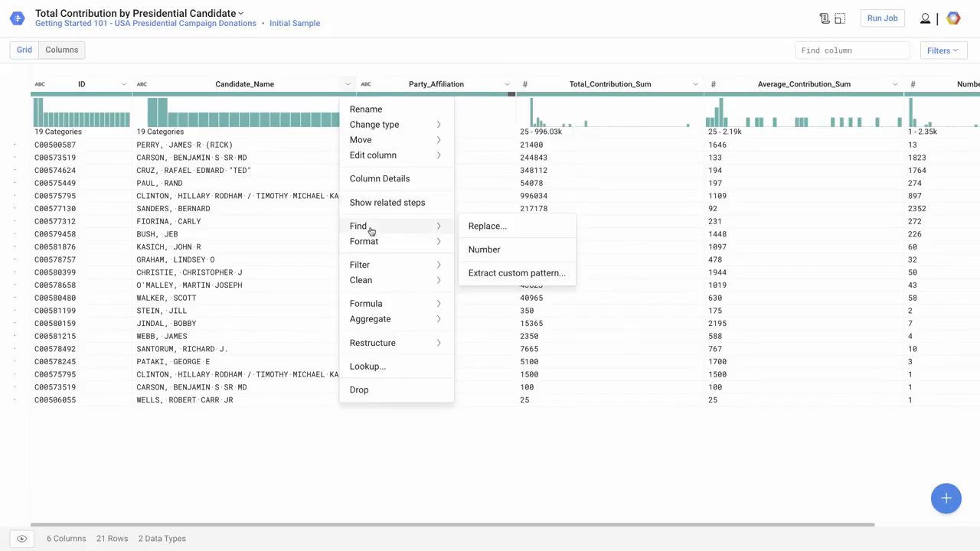
pyautogui.moveTo(384, 282)
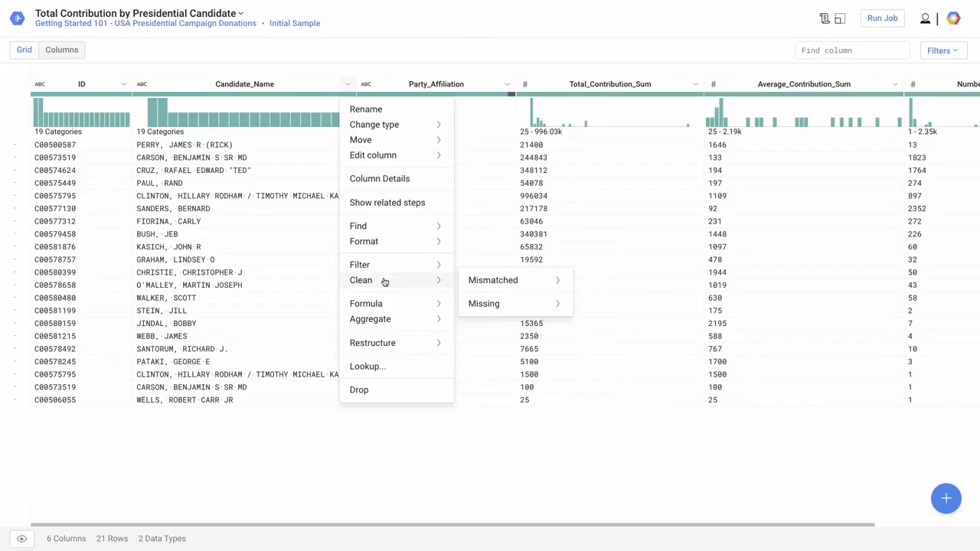
pyautogui.moveTo(396, 346)
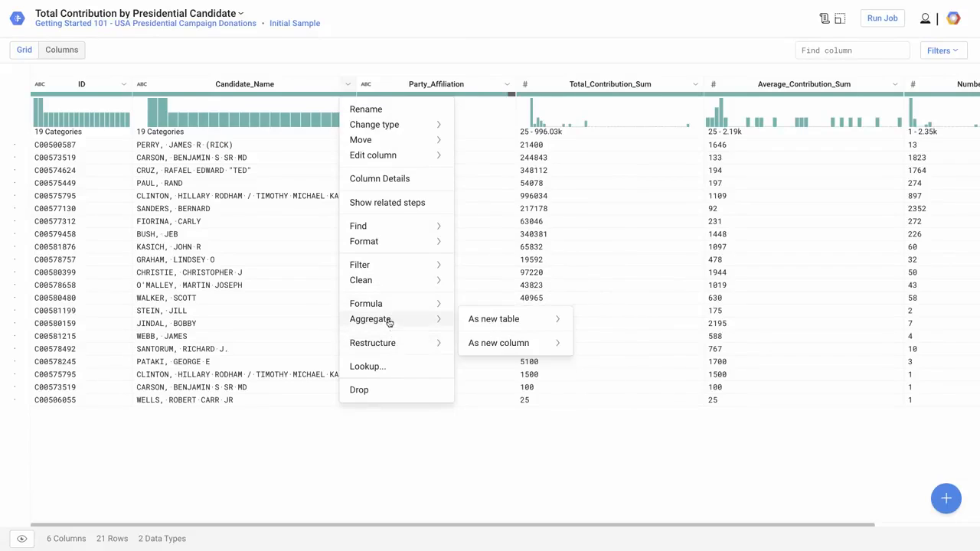
pyautogui.moveTo(384, 311)
pyautogui.moveTo(367, 265)
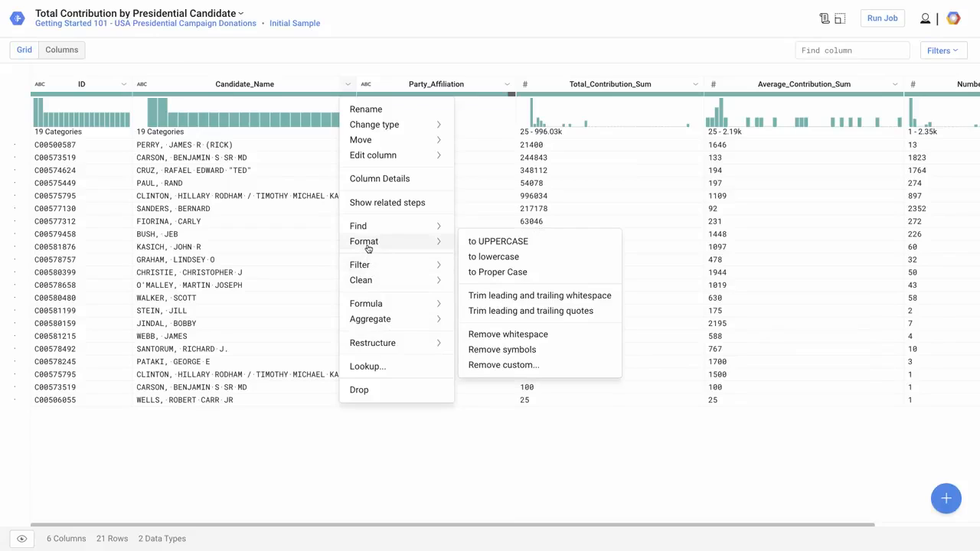
pyautogui.click(507, 274)
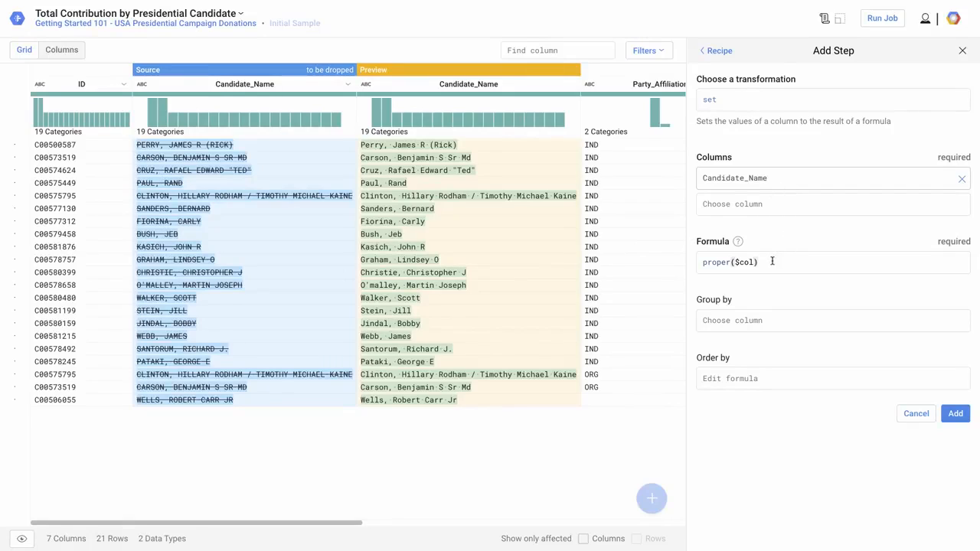
pyautogui.click(968, 415)
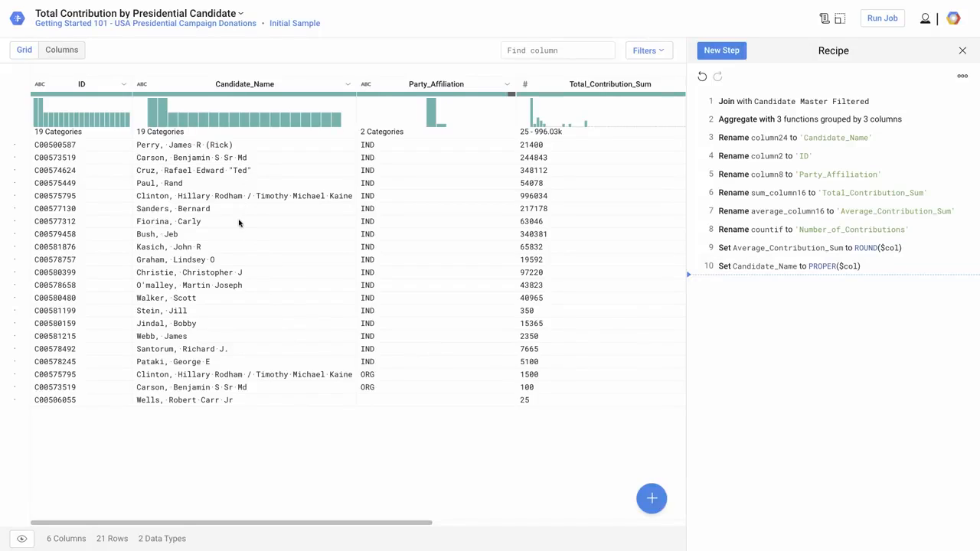
# Undo the proper case step on Candidate_Name and redo it
pyautogui.click(701, 77)
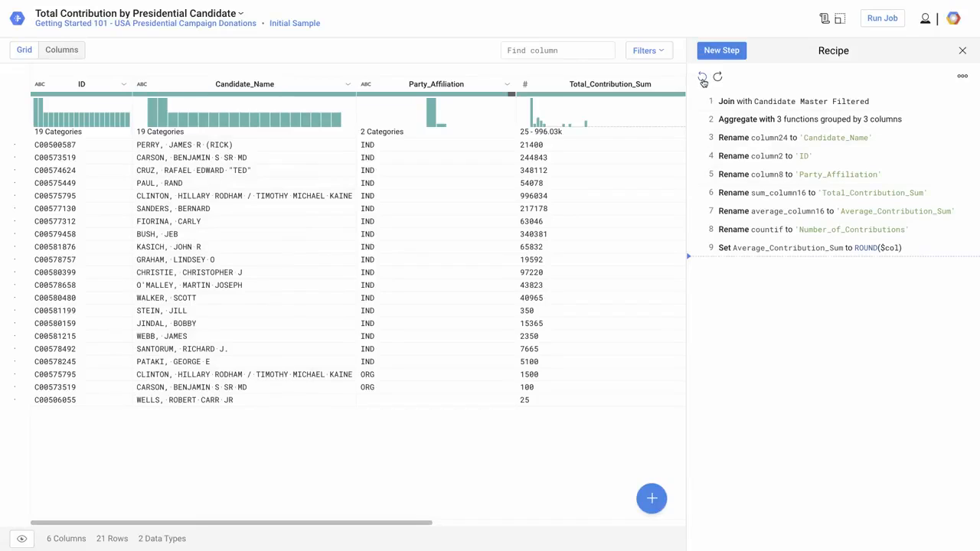
pyautogui.click(717, 77)
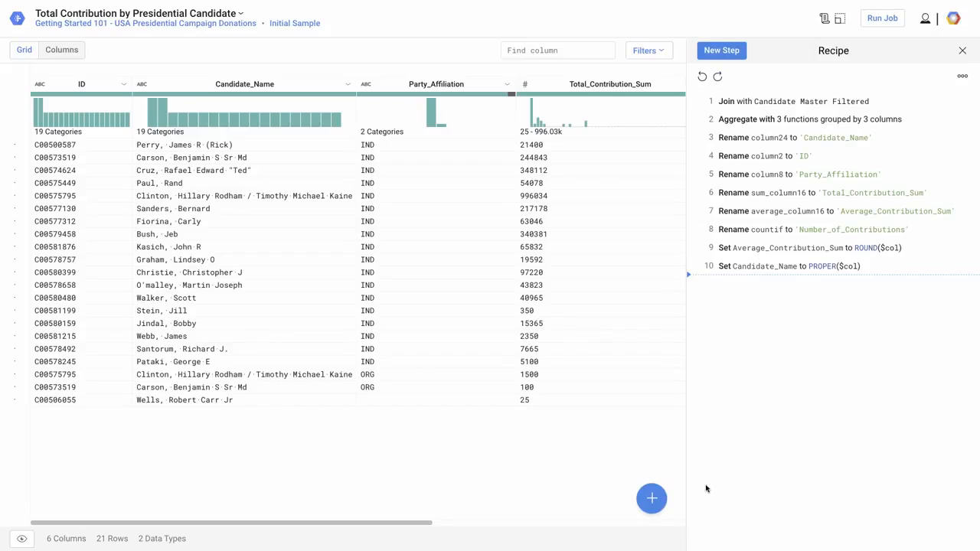
# Browse the transformations available for a new recipe step, searching for pivot and union, and leave without adding one
pyautogui.click(651, 499)
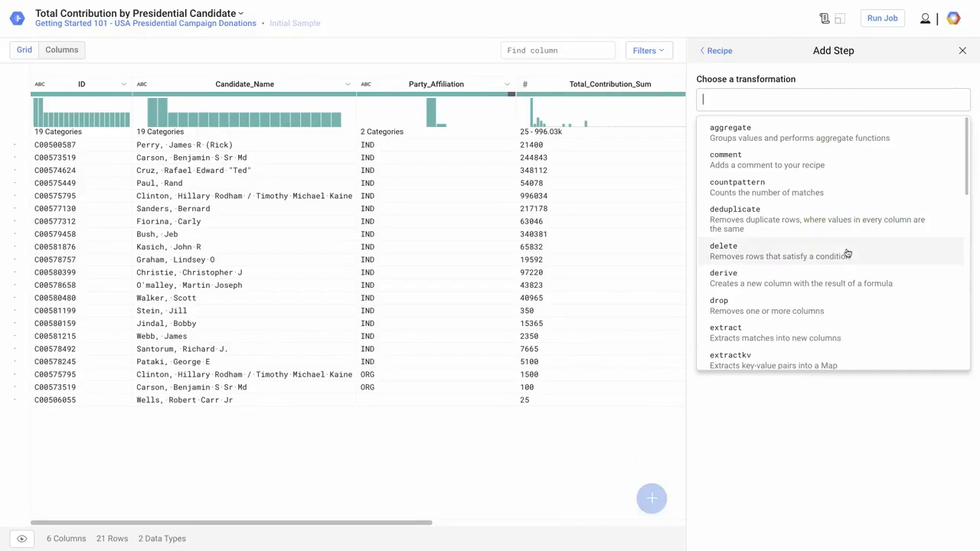
pyautogui.scroll(-5, 857, 212)
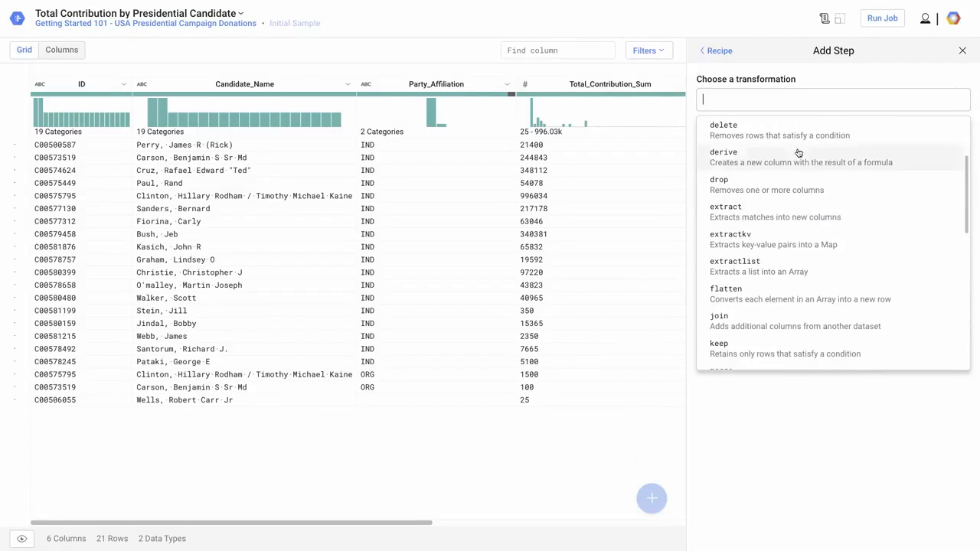
pyautogui.write('piv')
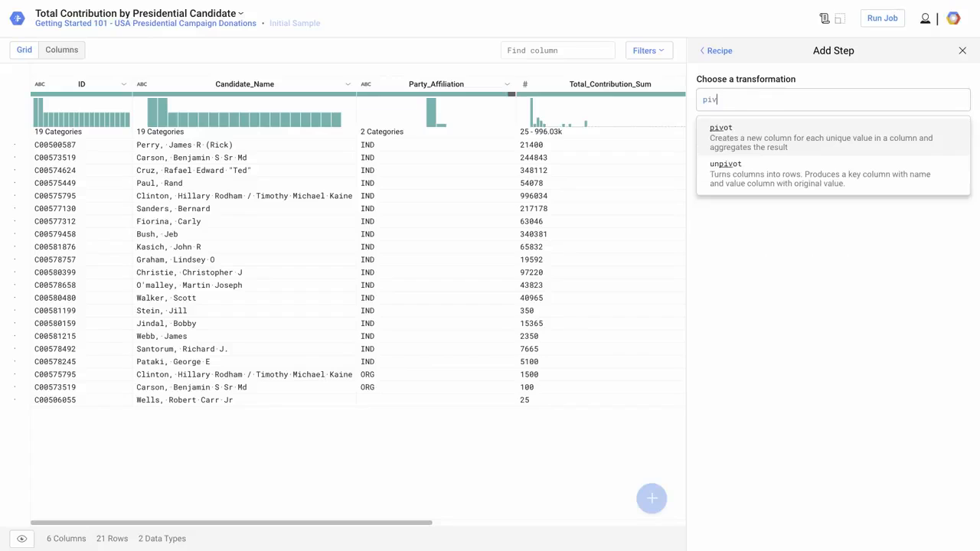
pyautogui.write('o')
pyautogui.press('BackSpace')
pyautogui.press('BackSpace')
pyautogui.press('BackSpace')
pyautogui.press('BackSpace')
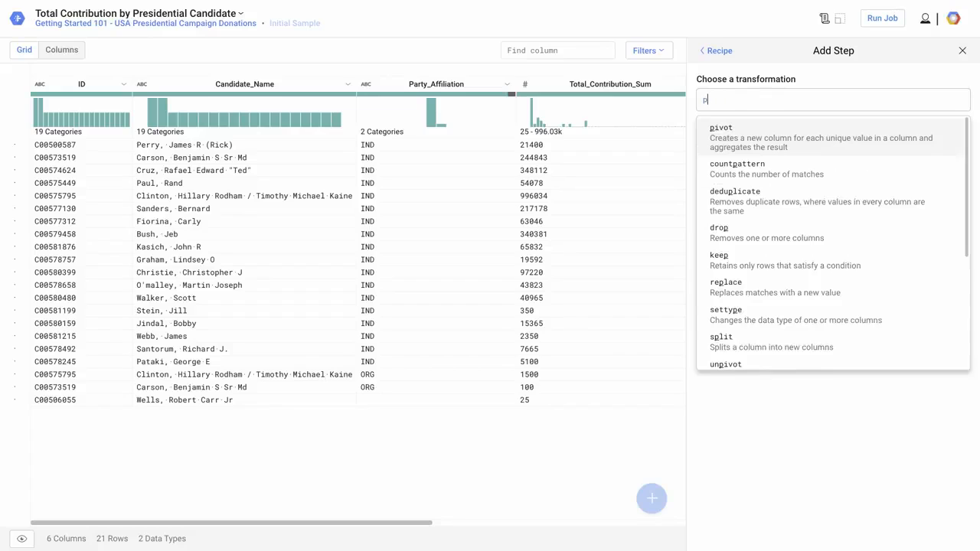
pyautogui.write('union')
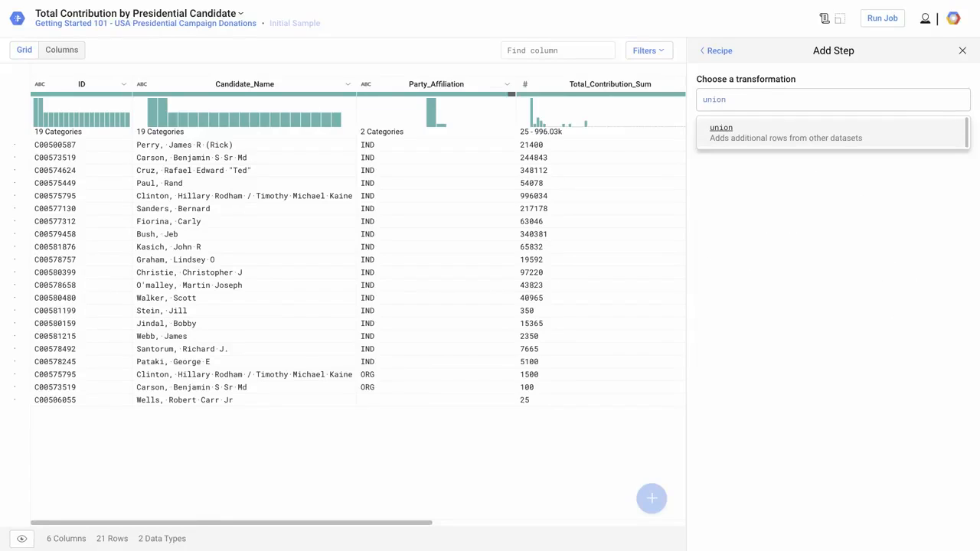
pyautogui.press('BackSpace')
pyautogui.press('BackSpace')
pyautogui.press('BackSpace')
pyautogui.press('BackSpace')
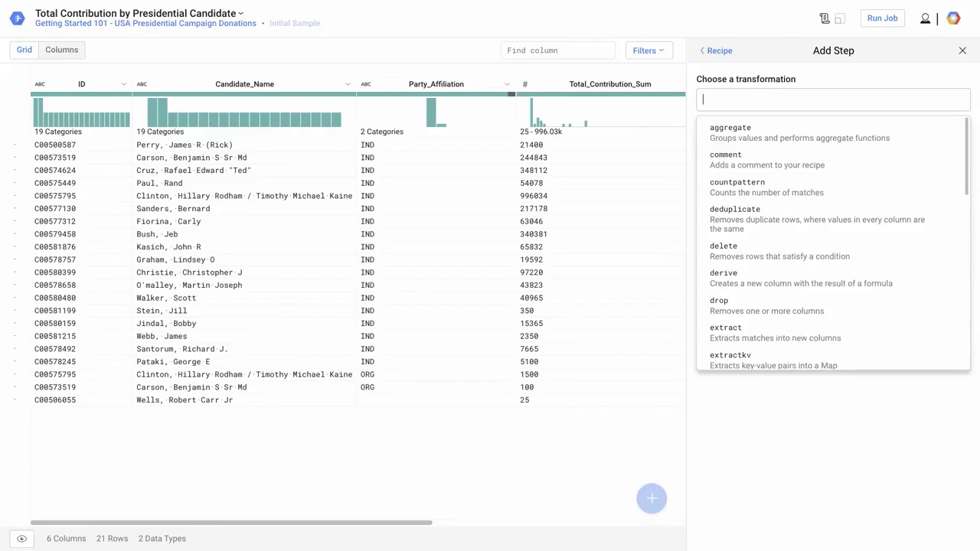
pyautogui.scroll(-3, 825, 201)
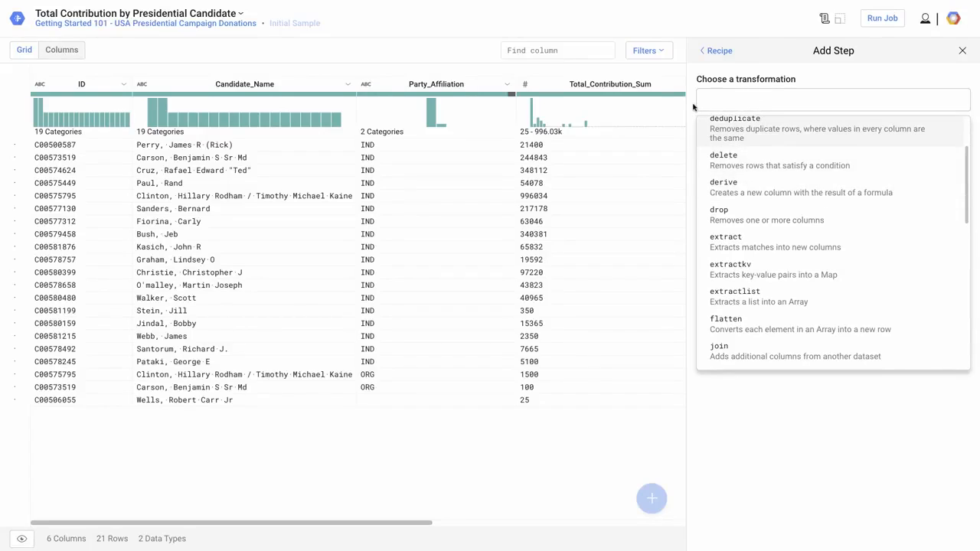
pyautogui.press('Escape')
pyautogui.press('Escape')
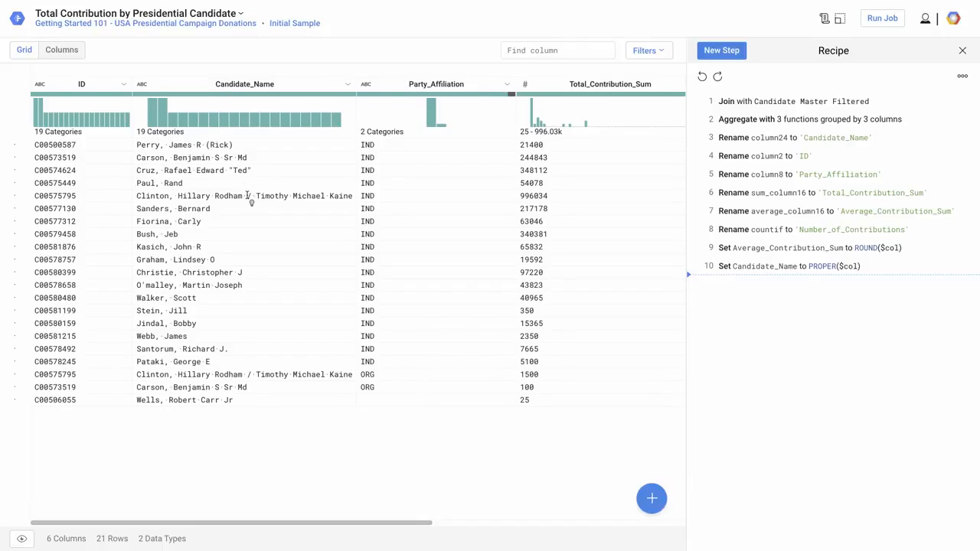
# Select the slash in a Candidate_Name value, preview the suggested split, extract, count and replace transformations, and dismiss them
pyautogui.moveTo(247, 196); pyautogui.dragTo(251, 196)
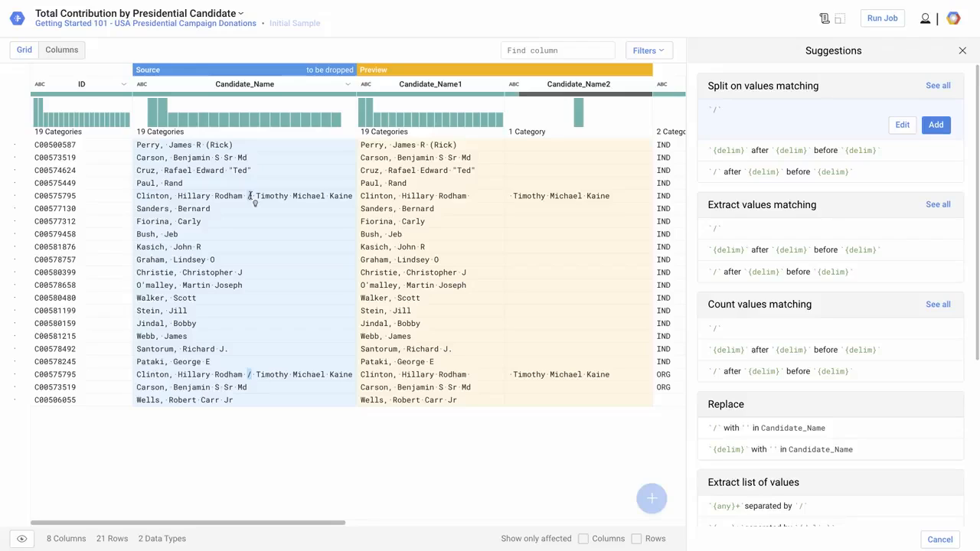
pyautogui.moveTo(790, 160)
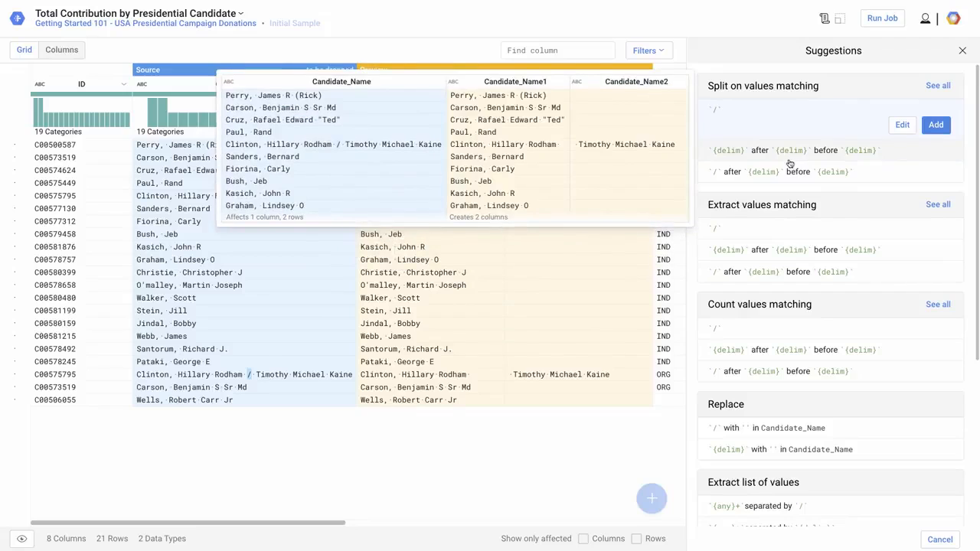
pyautogui.moveTo(780, 243)
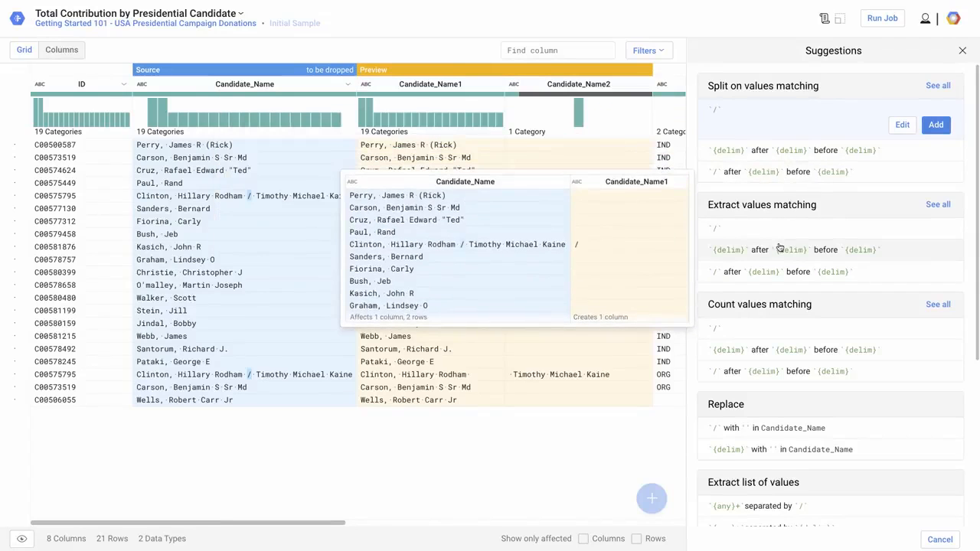
pyautogui.moveTo(791, 346)
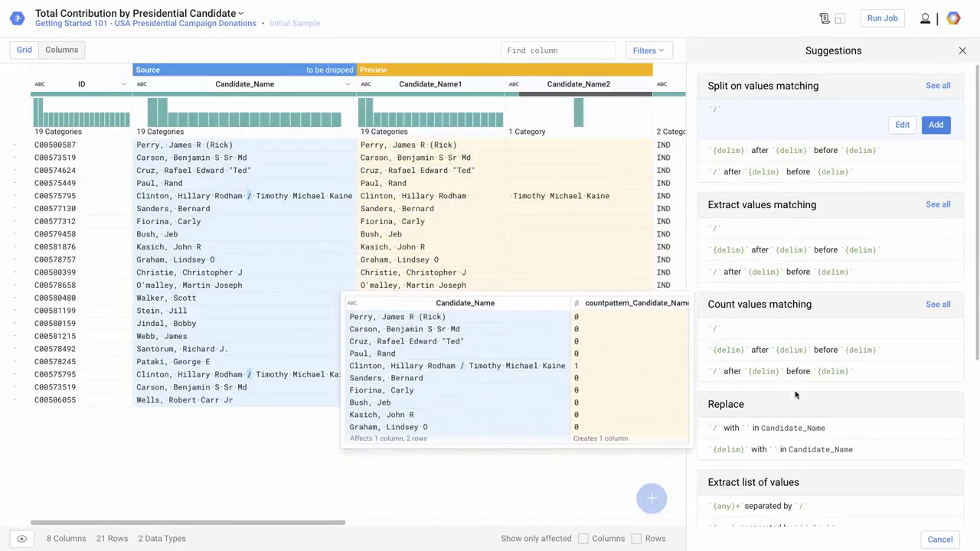
pyautogui.moveTo(792, 431)
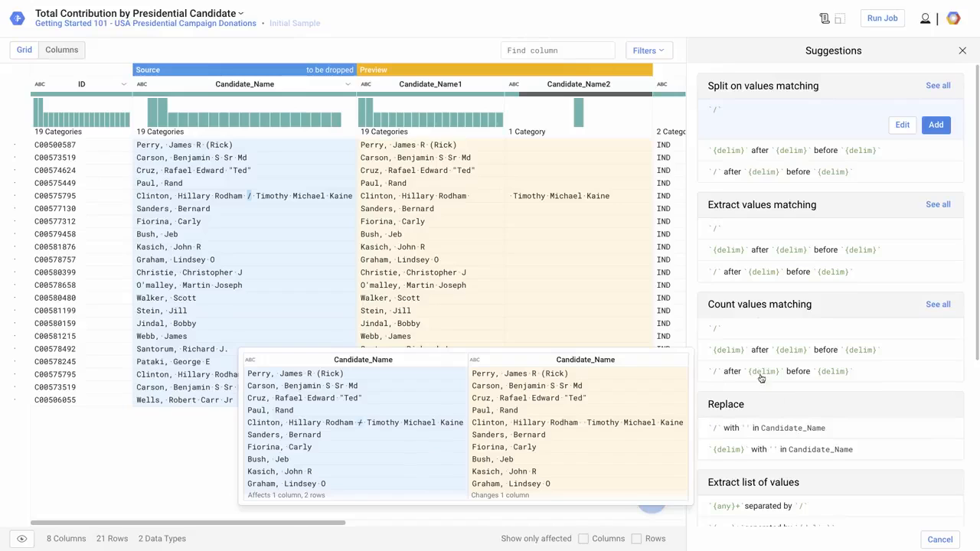
pyautogui.click(451, 100)
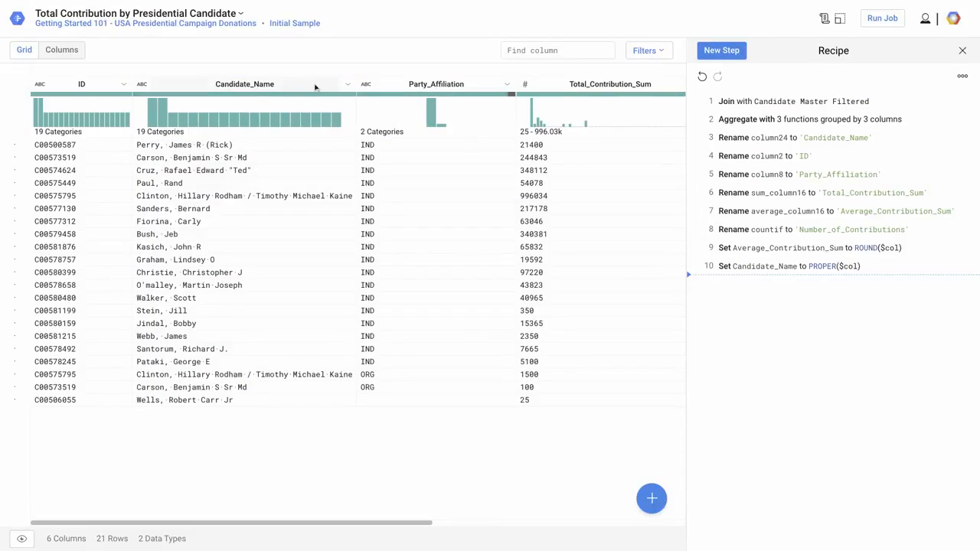
# Examine the suggestions for the Party_Affiliation column, its missing values, and the two tallest Candidate_Name histogram bars, without adding any
pyautogui.click(450, 87)
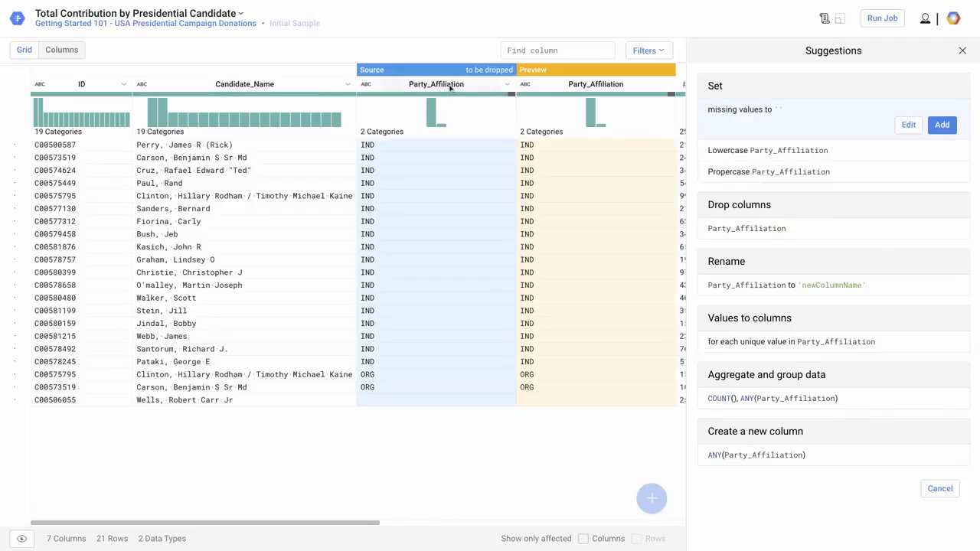
pyautogui.click(512, 94)
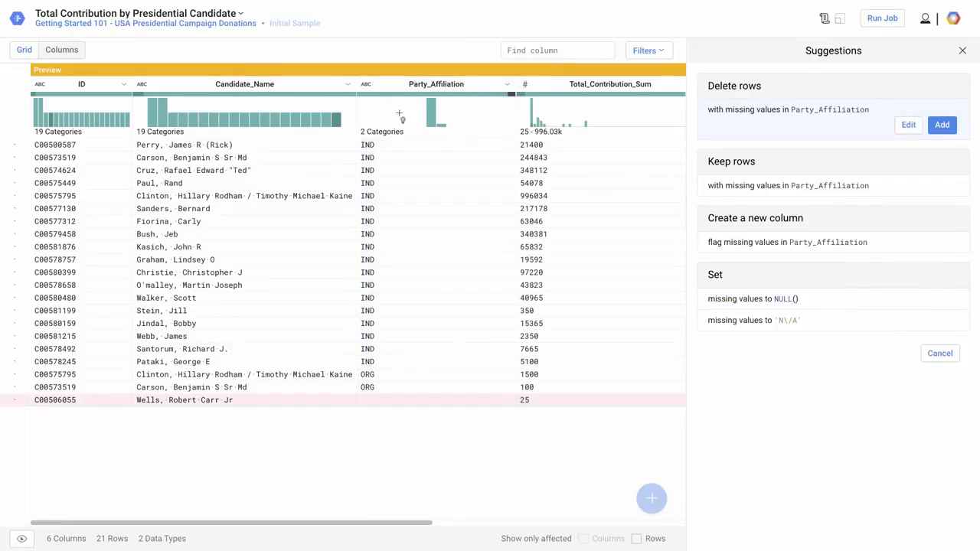
pyautogui.press('Escape')
pyautogui.click(165, 107)
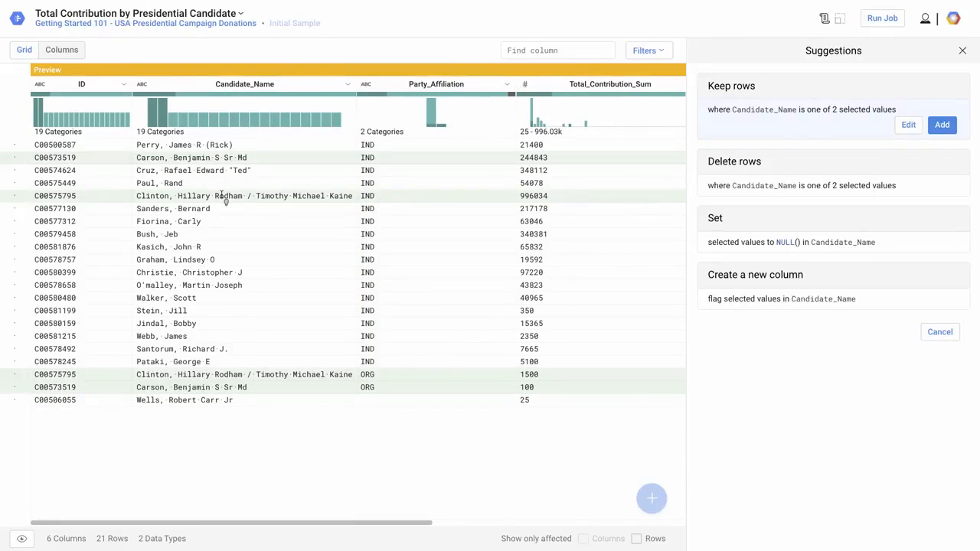
pyautogui.press('Escape')
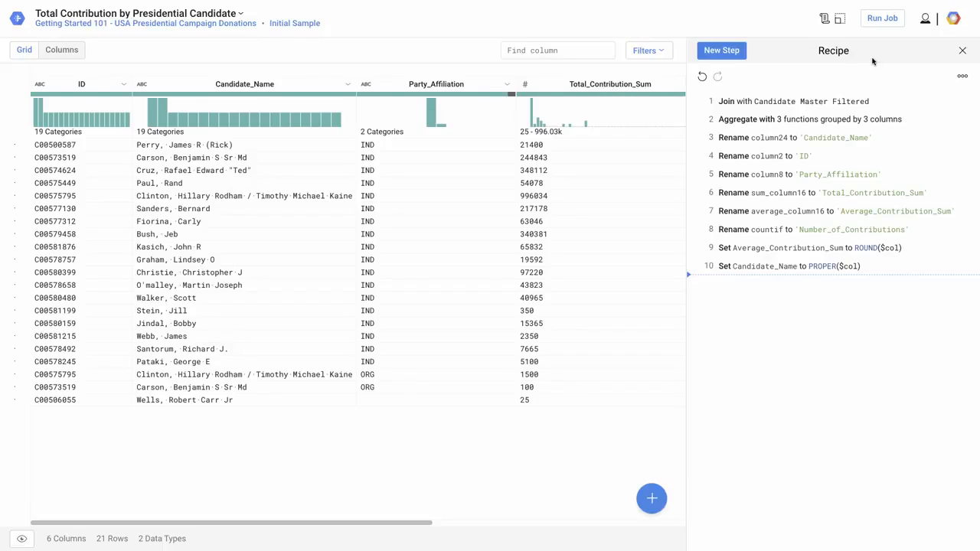
# Run the job on Dataflow with the existing Create-CSV publishing action, after reviewing the destinations and file options for an additional action
pyautogui.click(890, 24)
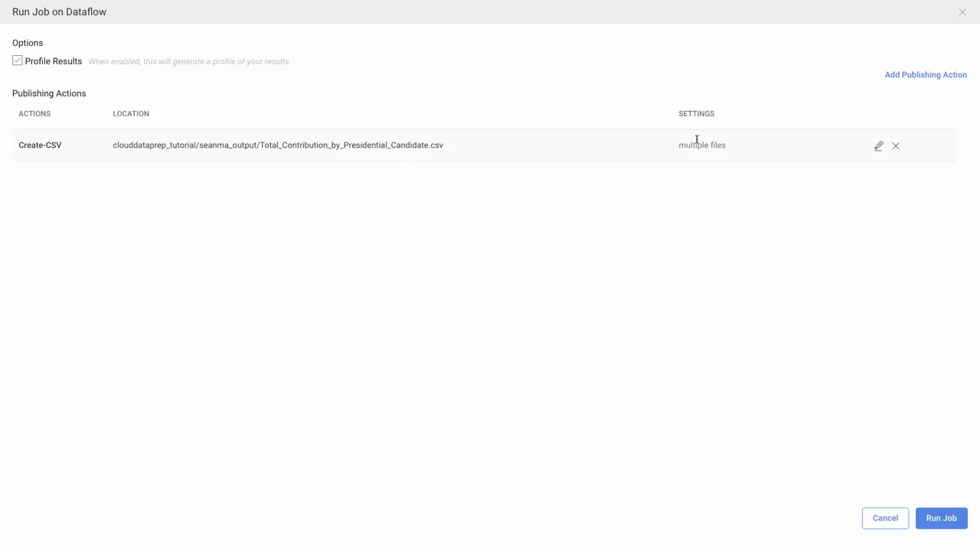
pyautogui.click(921, 76)
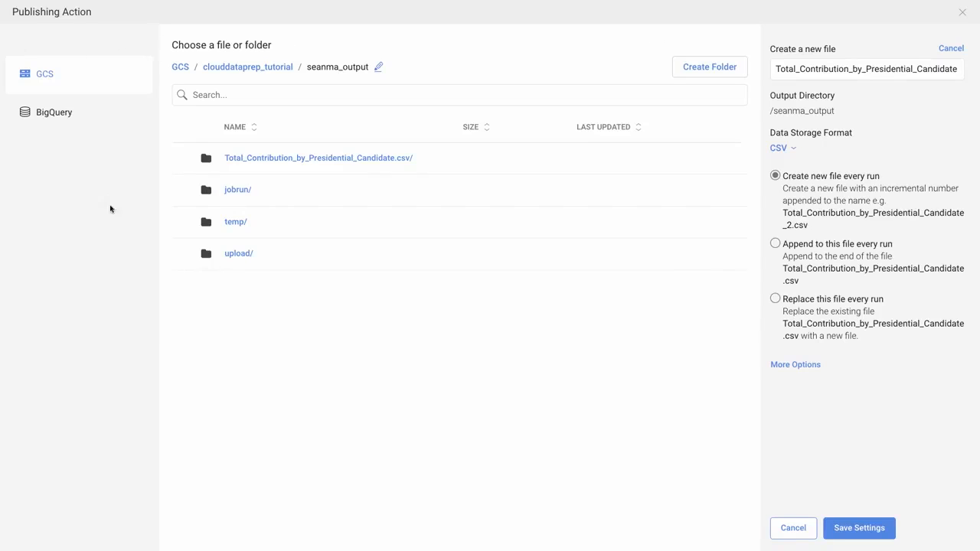
pyautogui.click(790, 528)
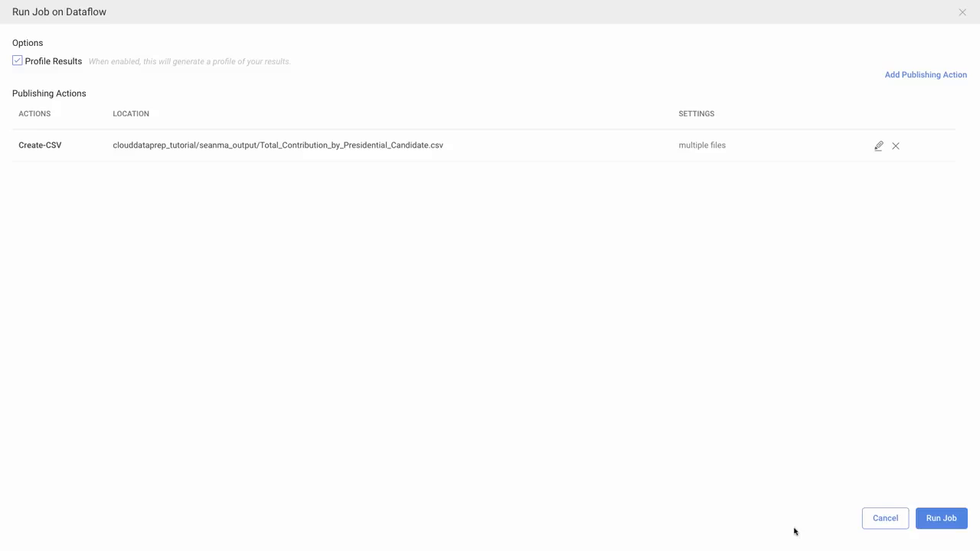
pyautogui.click(934, 524)
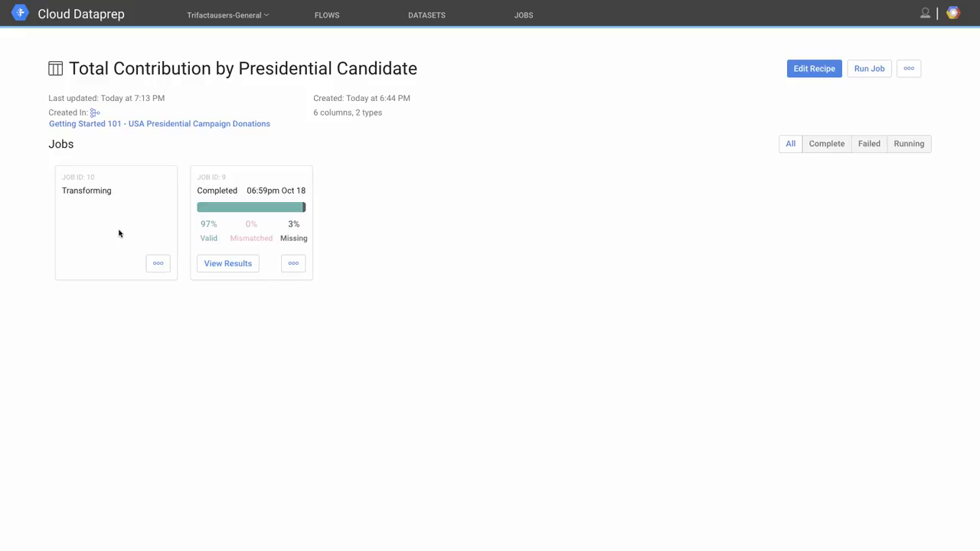
# Check the transforming job's available options and examine the completed job's results profile and export details, without creating a dataset
pyautogui.click(156, 263)
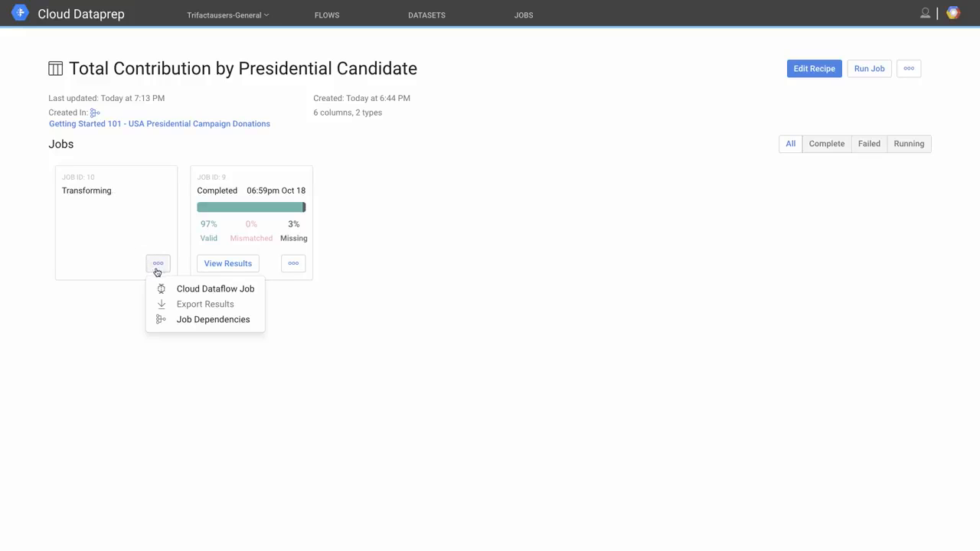
pyautogui.click(166, 289)
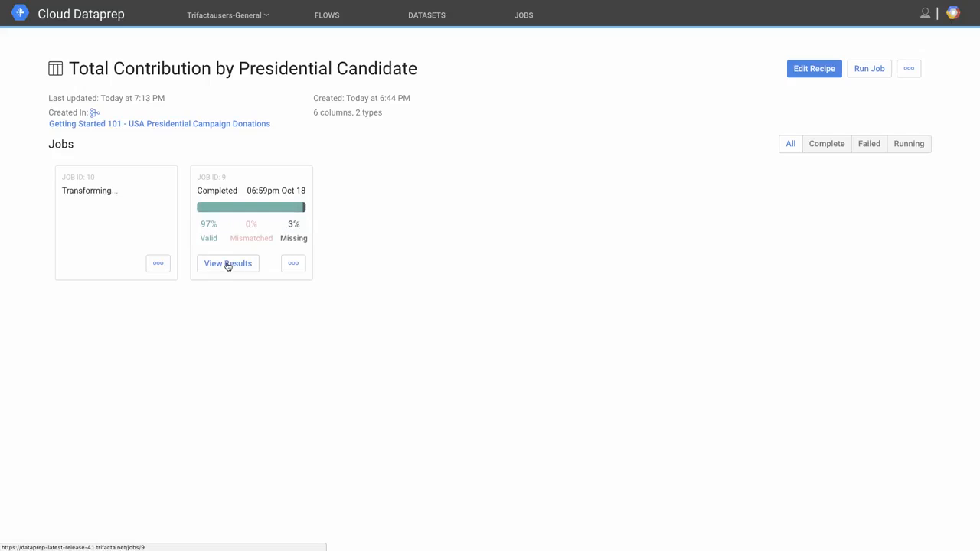
pyautogui.click(227, 263)
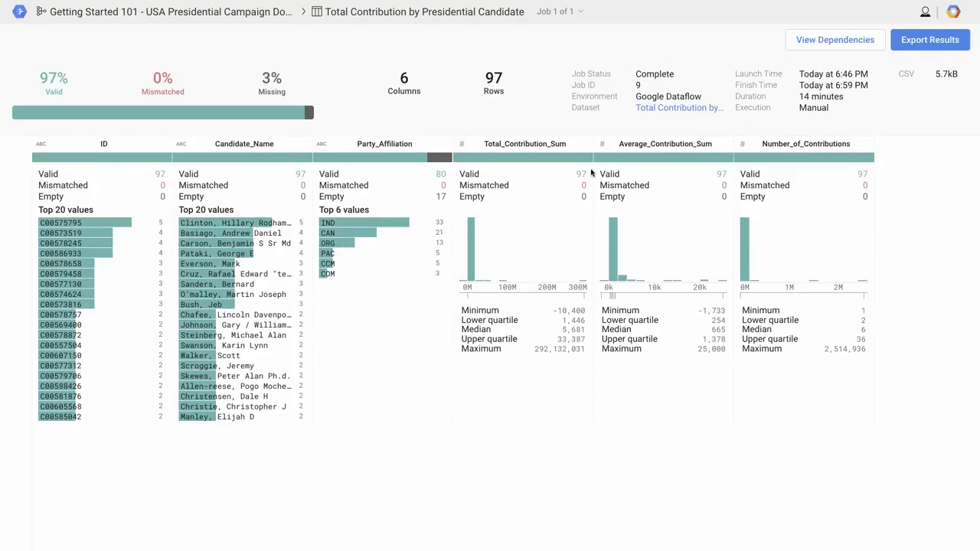
pyautogui.click(924, 44)
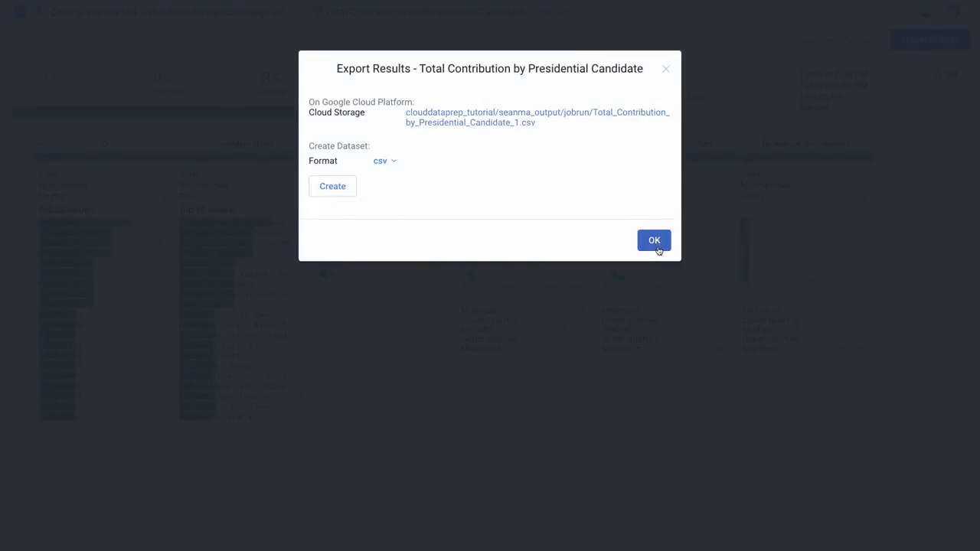
pyautogui.click(655, 242)
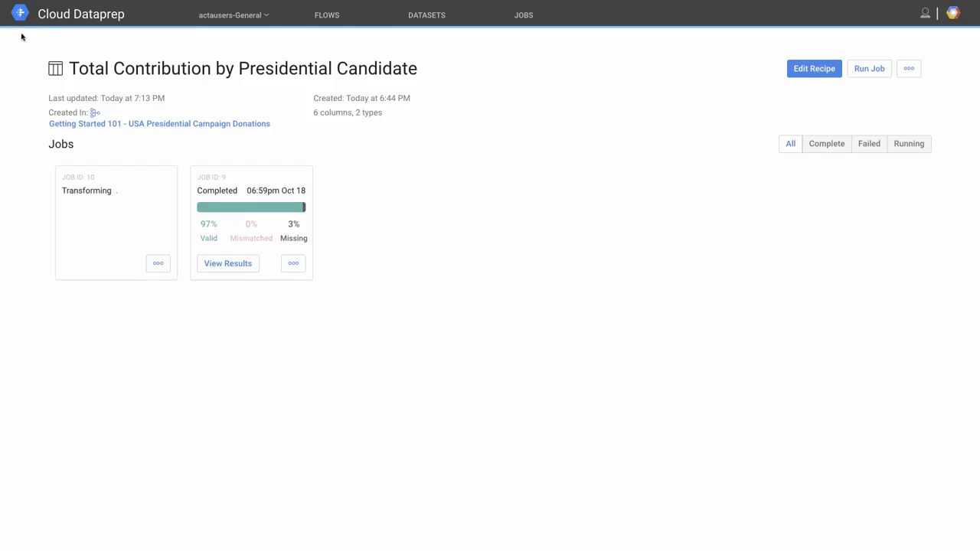